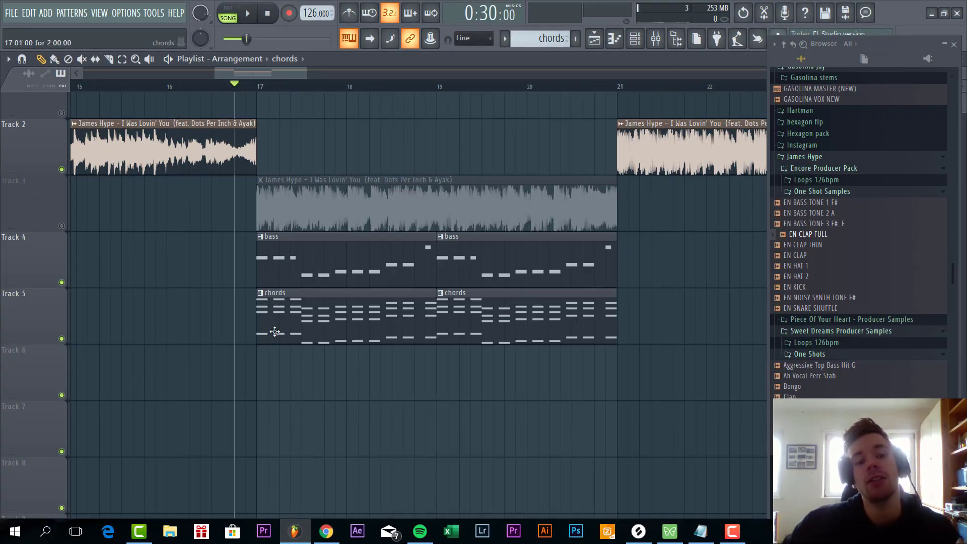
Step: Open the bass pattern's channels, search Splice samples for "franky" and add FFR_C_Bass_4.wav to the FL Studio channel rack
{"action": "double_click", "coordinate": [311, 280]}
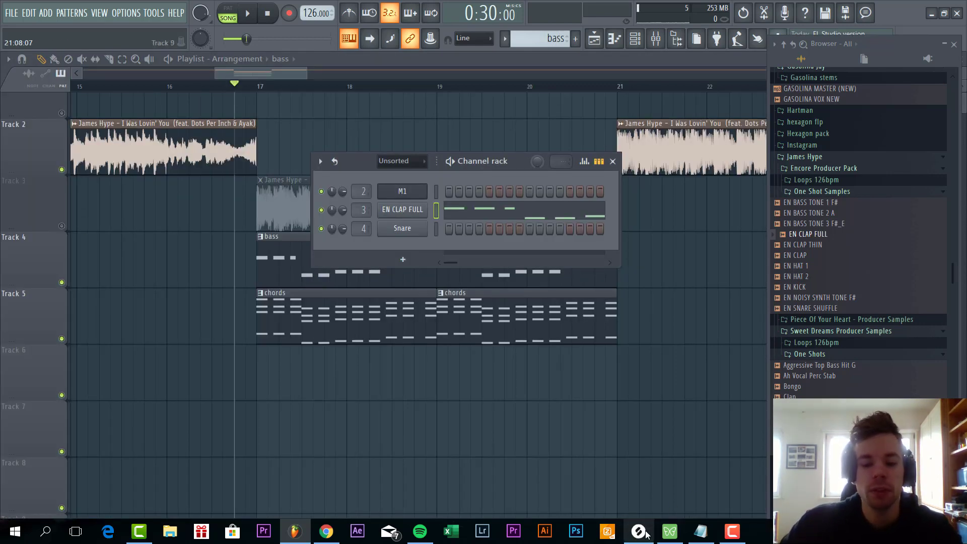
{"action": "left_click", "coordinate": [639, 532]}
{"action": "left_click", "coordinate": [292, 57]}
{"action": "type", "text": "fro"}
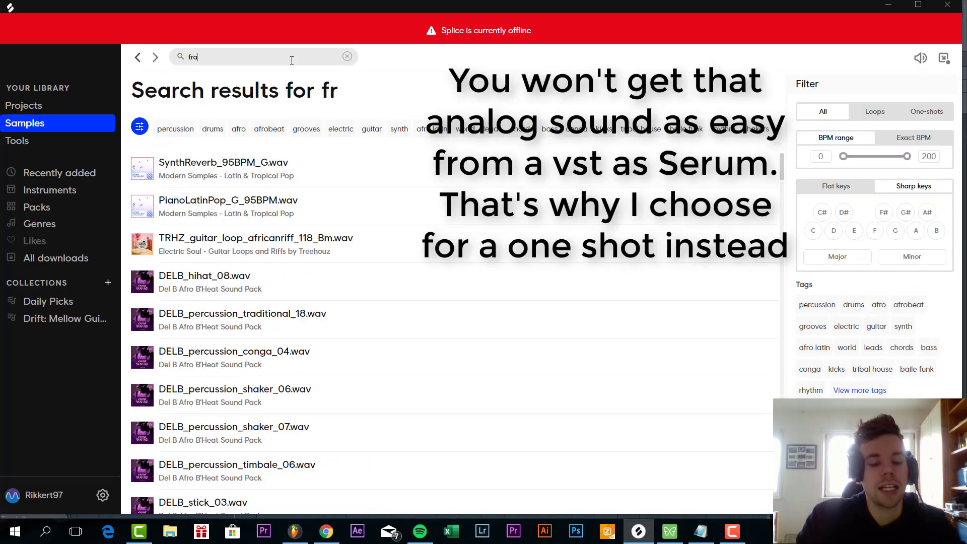
{"action": "left_click", "coordinate": [137, 161]}
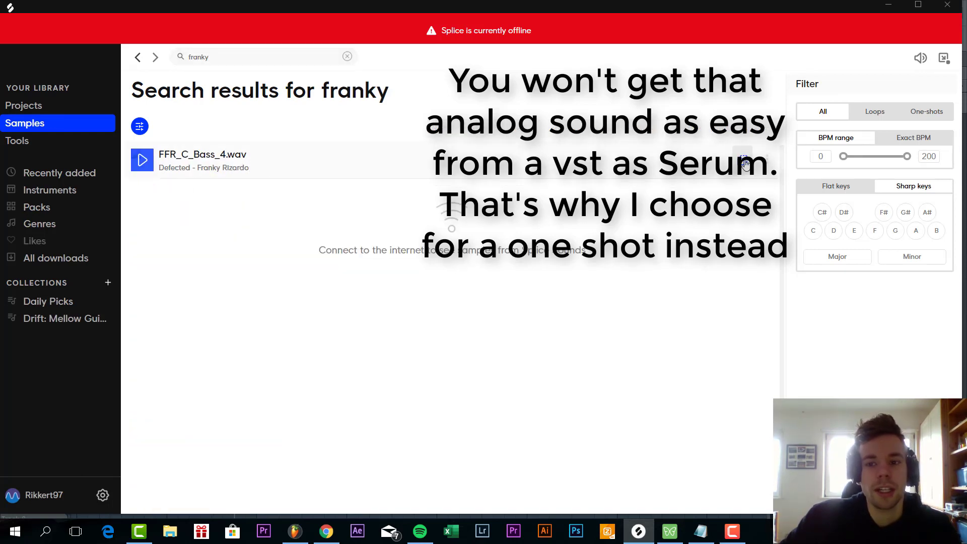
{"action": "left_click_drag", "start_coordinate": [746, 164], "coordinate": [404, 241]}
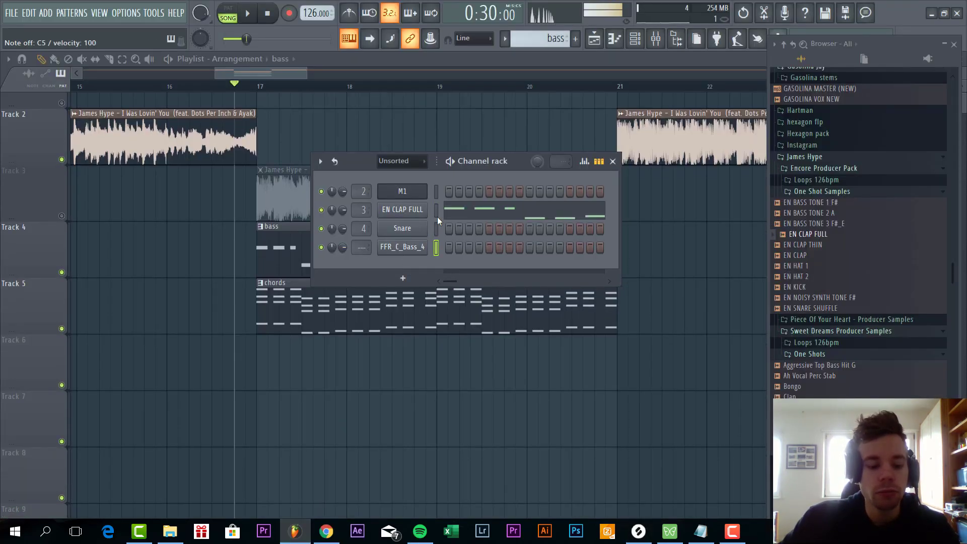
Step: Move the bass notes from the EN CLAP FULL channel to FFR_C_Bass_4 and play the pattern in pattern mode
{"action": "left_click", "coordinate": [437, 209]}
{"action": "key", "text": "ctrl+x"}
{"action": "left_click", "coordinate": [436, 247]}
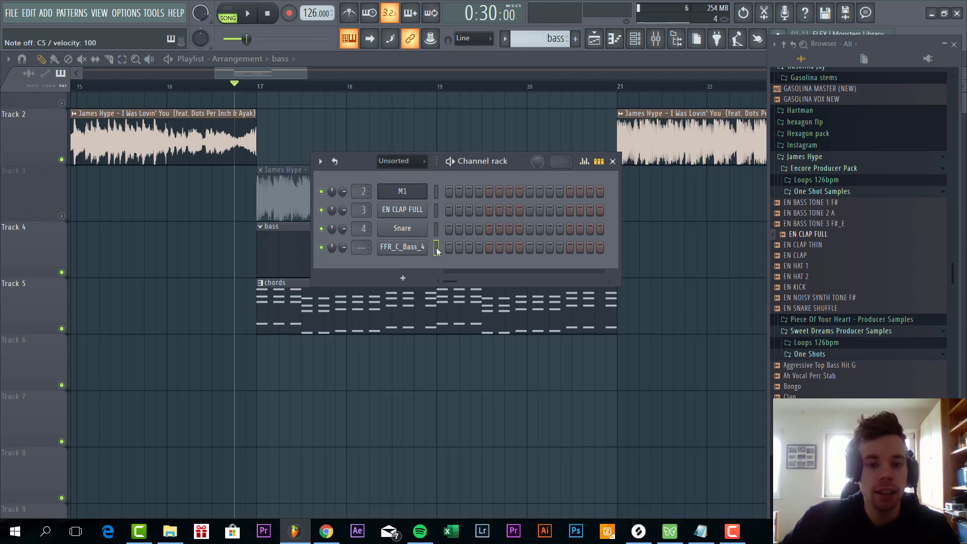
{"action": "key", "text": "ctrl+v"}
{"action": "left_click", "coordinate": [468, 253]}
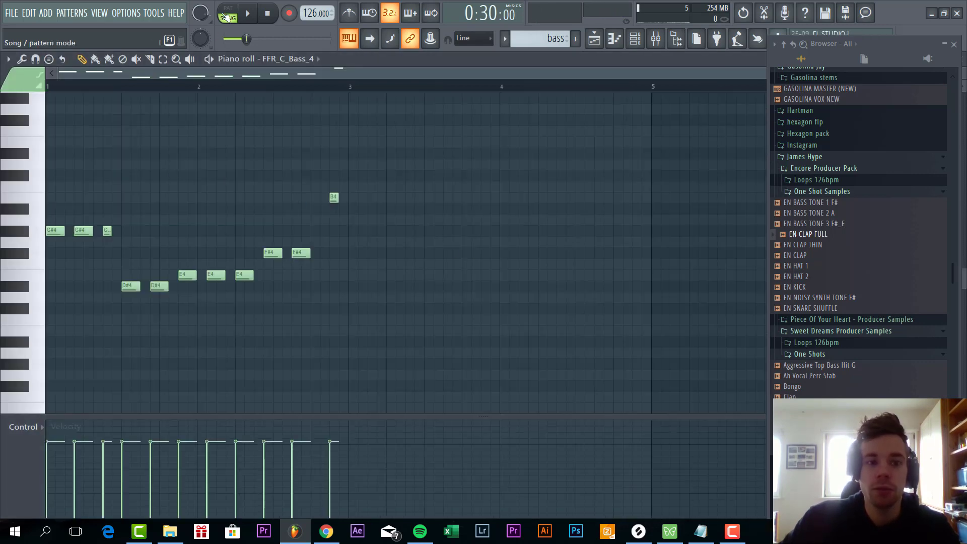
{"action": "key", "text": "space"}
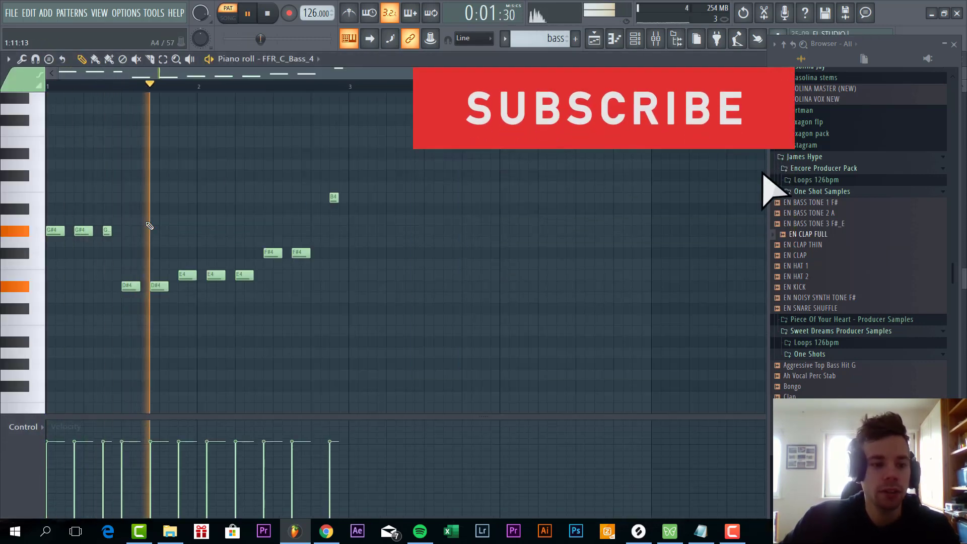
Step: Route the FFR_C_Bass_4 channel to a free mixer track and load Kickstart in its effect slot 10
{"action": "key", "text": "Escape"}
{"action": "left_click", "coordinate": [409, 248]}
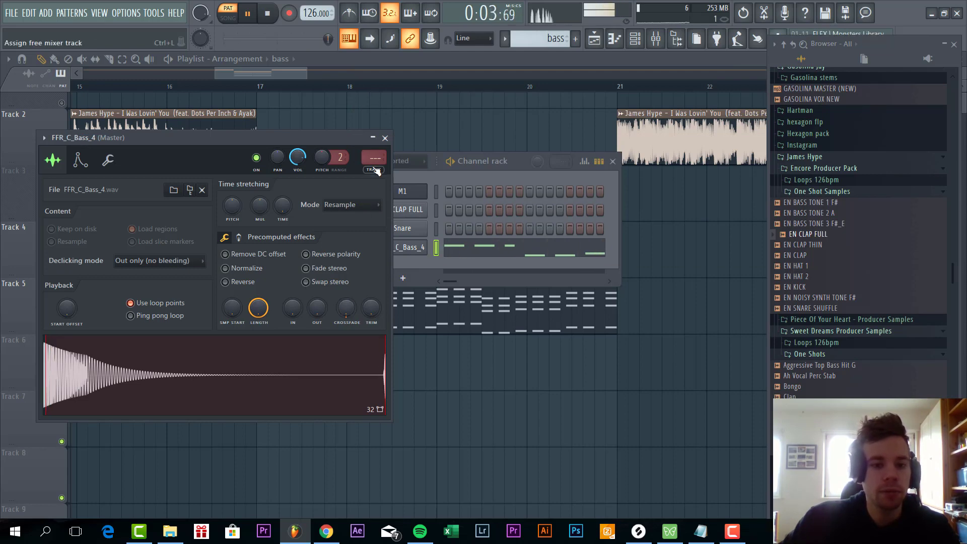
{"action": "key", "text": "ctrl+l"}
{"action": "left_click", "coordinate": [946, 45]}
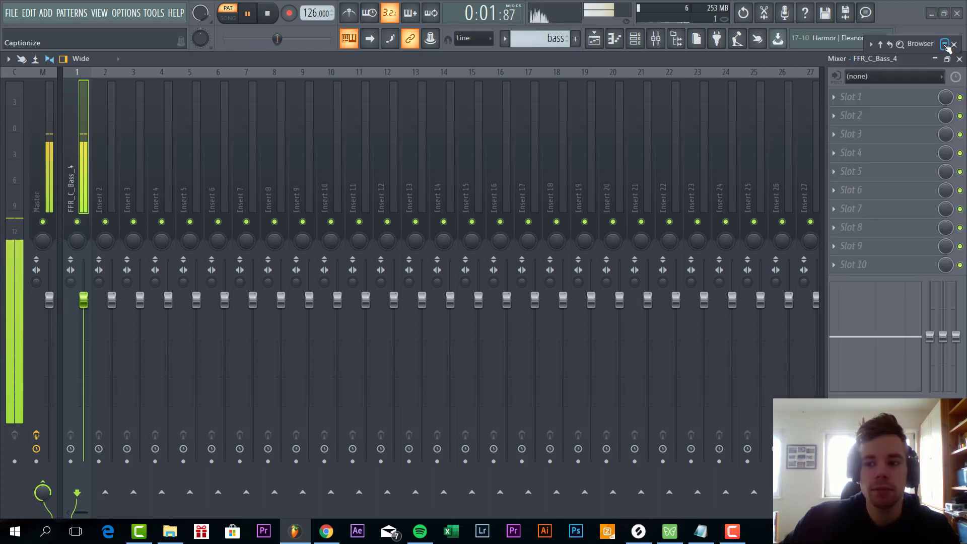
{"action": "left_click", "coordinate": [840, 266]}
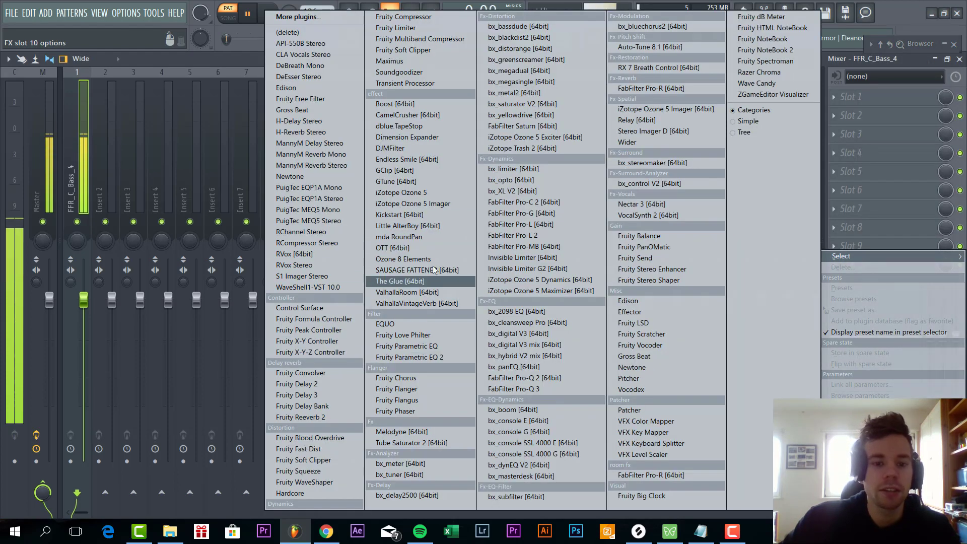
{"action": "left_click", "coordinate": [419, 215]}
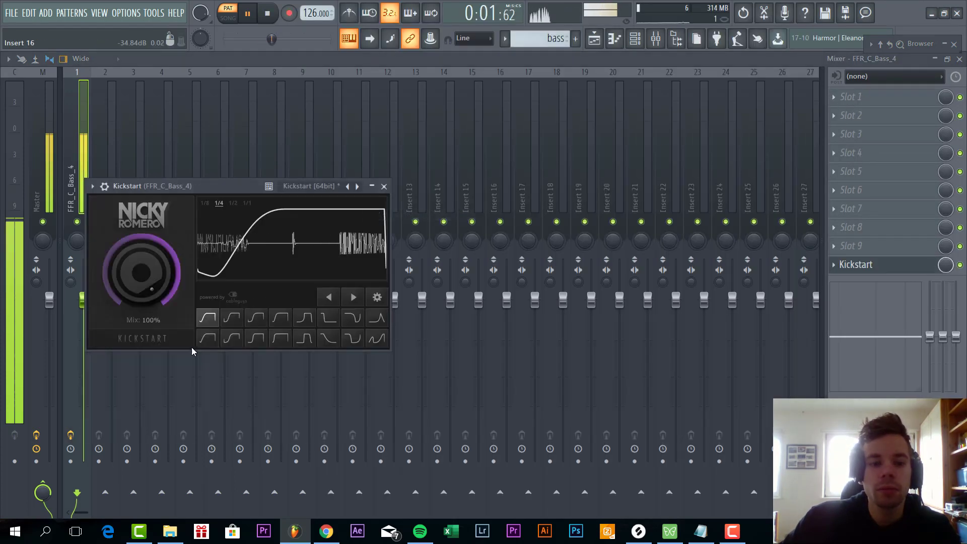
Step: Load OTT in slot 1 of the bass track, with depth at 22% and mid-band gain at about 108%
{"action": "left_click", "coordinate": [850, 97]}
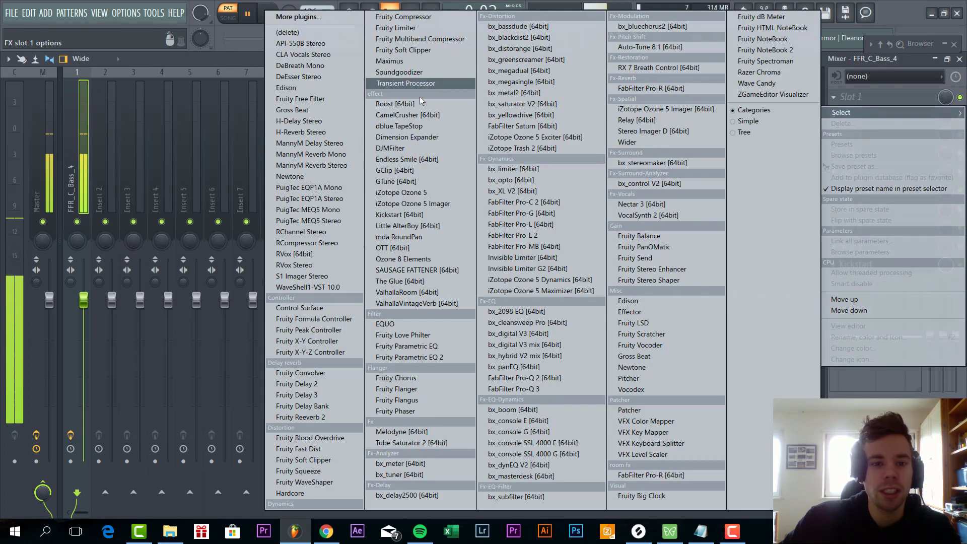
{"action": "left_click", "coordinate": [393, 248]}
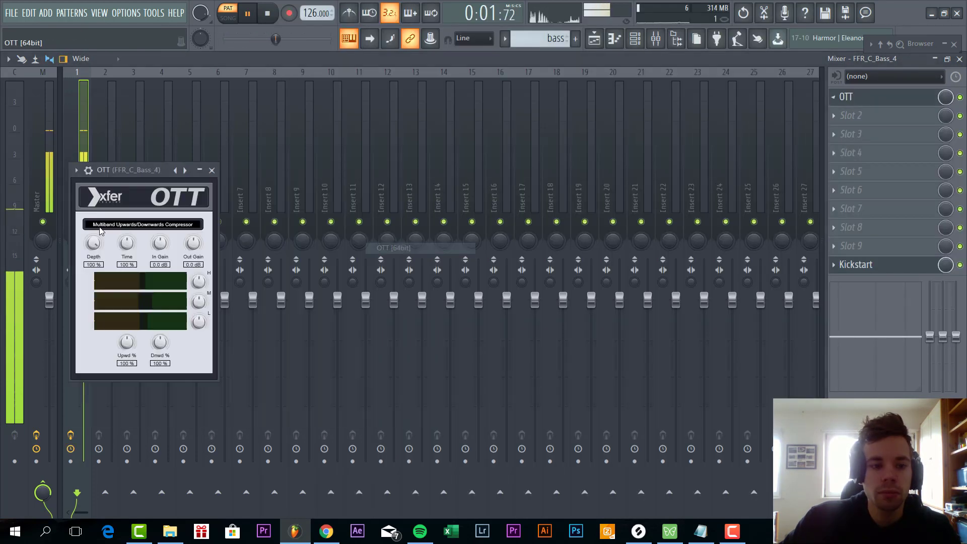
{"action": "left_click_drag", "start_coordinate": [75, 306], "coordinate": [75, 311]}
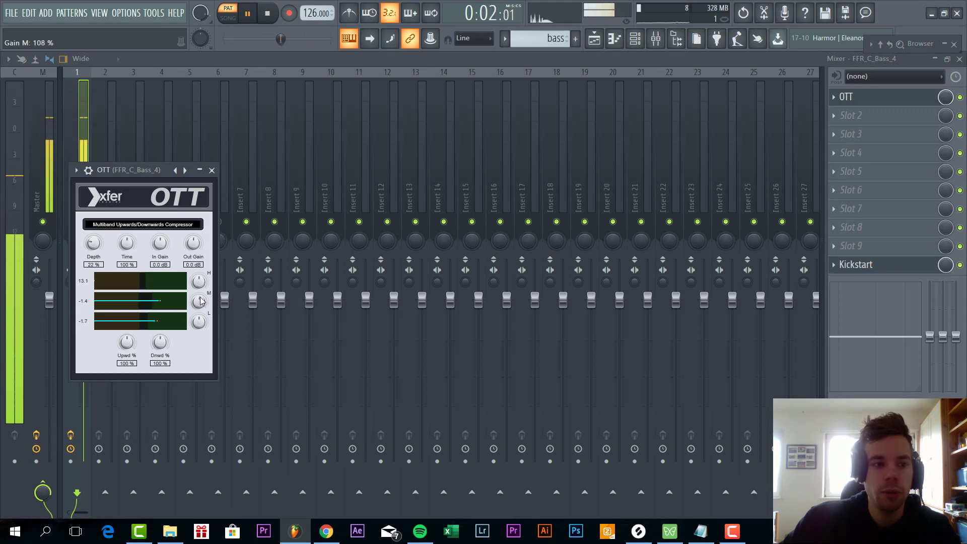
Step: Load FabFilter Pro-Q 2 in slot 2 and add a wide bell boost of about 5.5 dB near 1 kHz, Q 0.591
{"action": "left_click", "coordinate": [859, 119]}
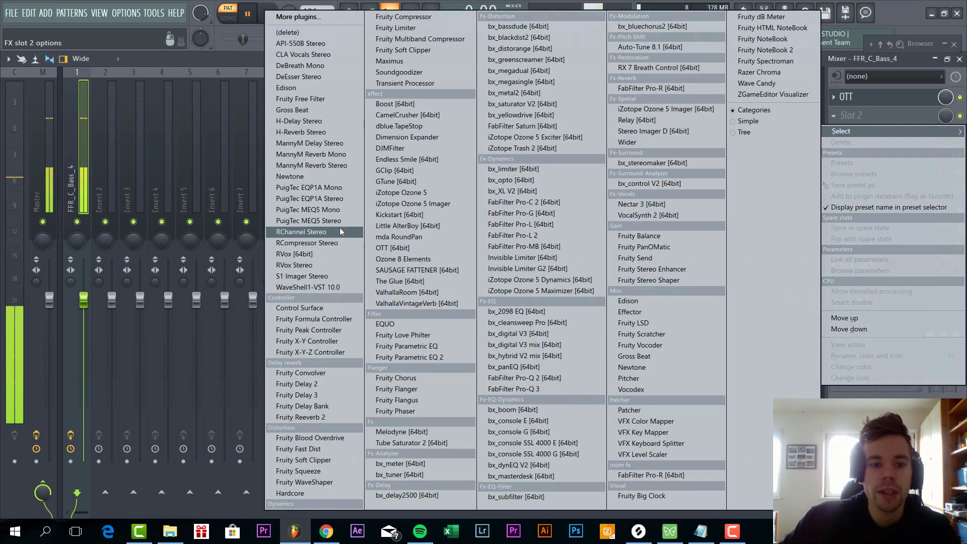
{"action": "left_click", "coordinate": [526, 378]}
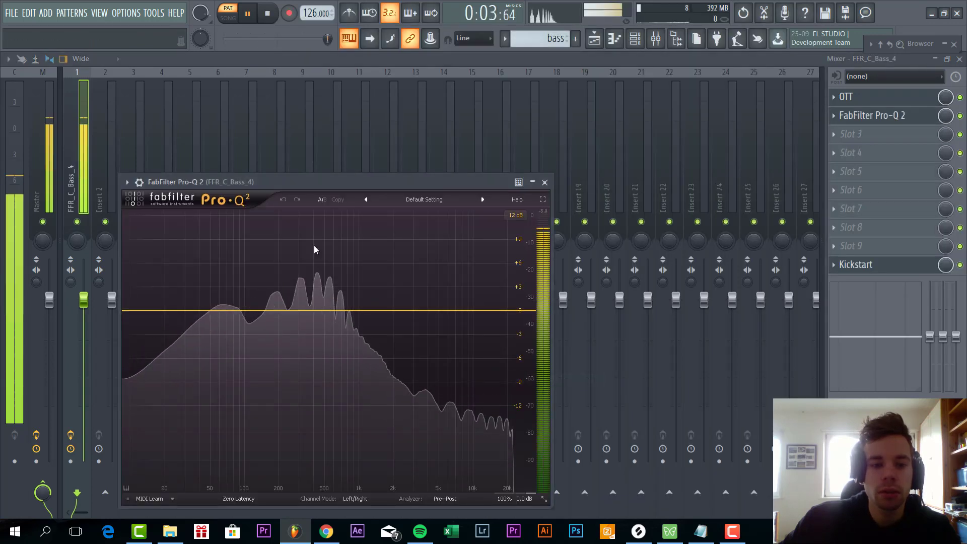
{"action": "double_click", "coordinate": [345, 312]}
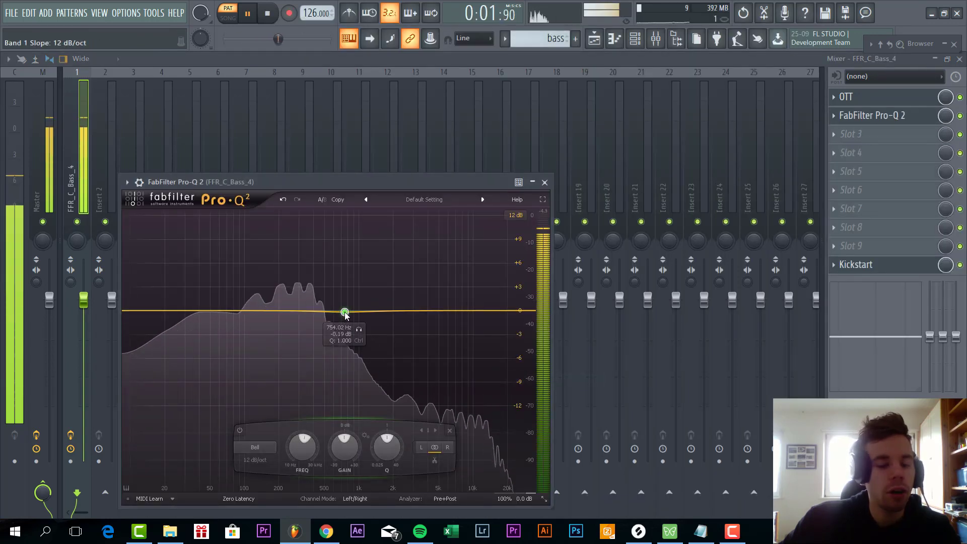
{"action": "left_click_drag", "start_coordinate": [359, 329], "coordinate": [379, 321]}
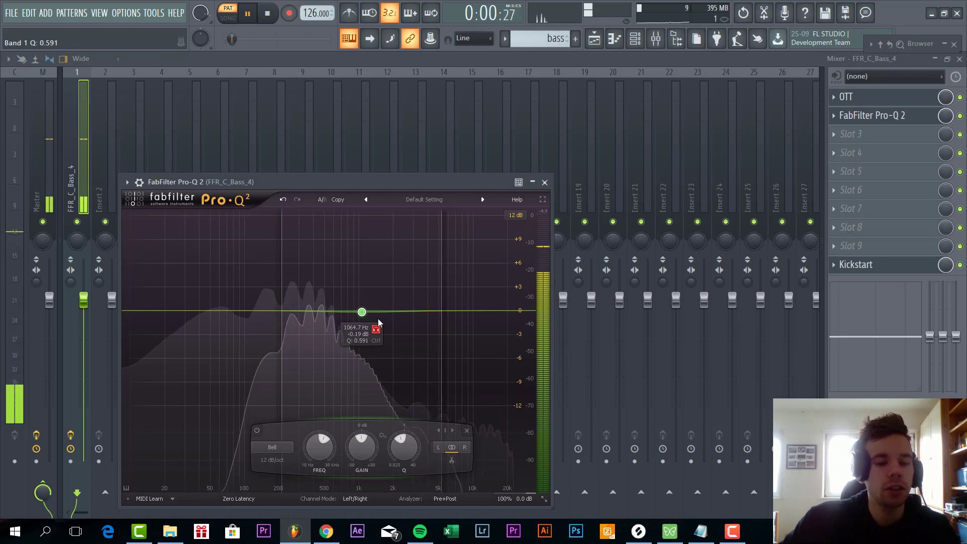
{"action": "left_click_drag", "start_coordinate": [361, 312], "coordinate": [361, 270]}
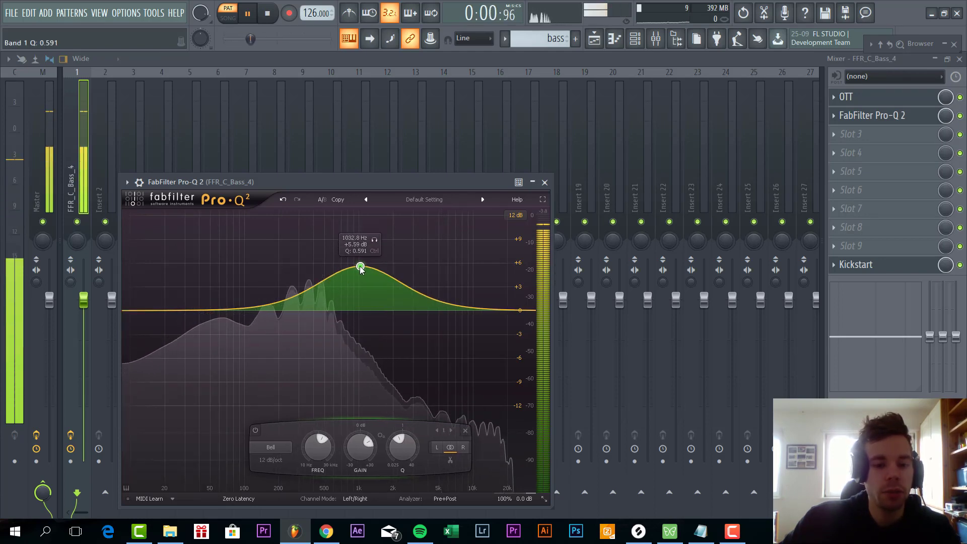
Step: Add a low cut with a 72 dB/oct slope just below 20 Hz in the bass equalizer
{"action": "double_click", "coordinate": [143, 311]}
{"action": "scroll", "coordinate": [144, 311], "scroll_direction": "up", "scroll_amount": 4}
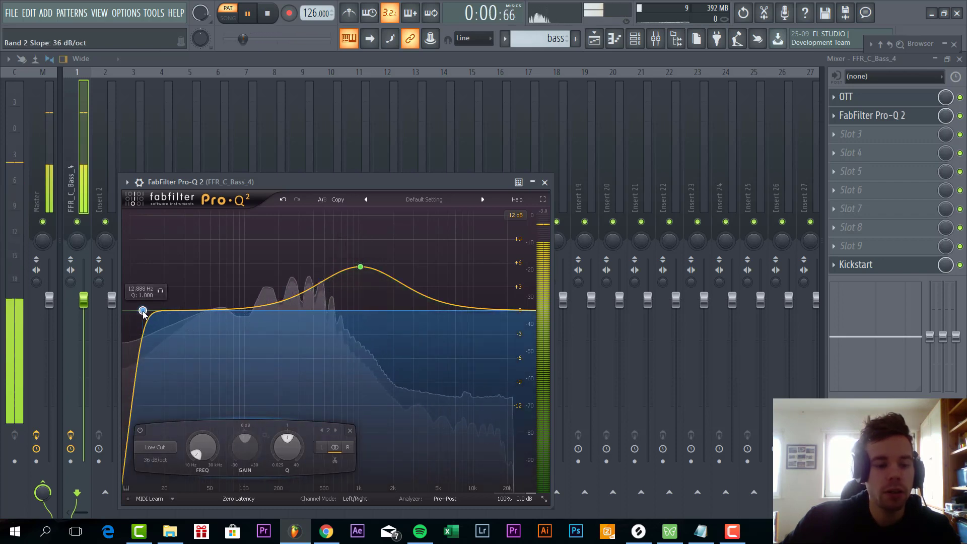
{"action": "scroll", "coordinate": [143, 314], "scroll_direction": "up", "scroll_amount": 2}
{"action": "left_click_drag", "start_coordinate": [144, 314], "coordinate": [163, 314]}
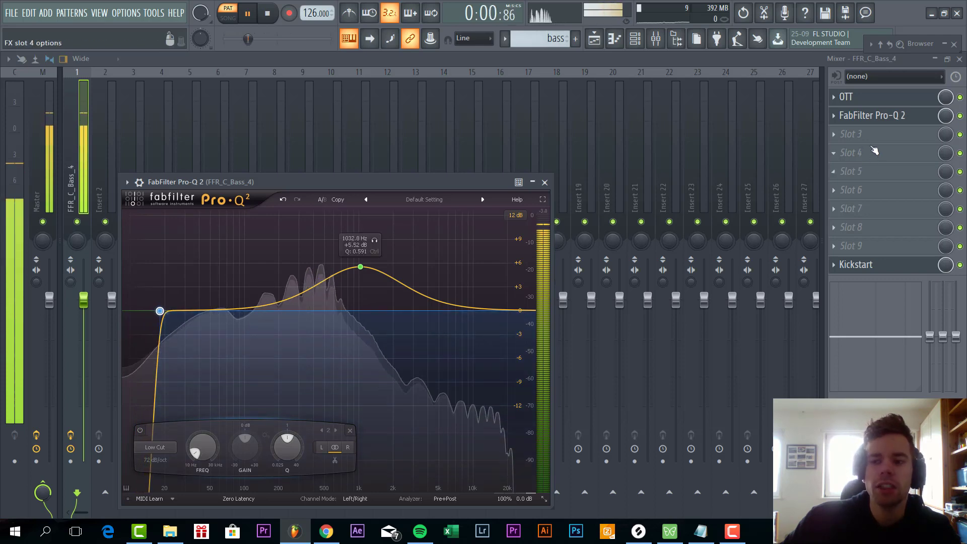
Step: Load iZotope Ozone 5 Imager in slot 4, with the lowest crossover at 183 Hz and Band 1 width at -100%
{"action": "left_click", "coordinate": [874, 151]}
{"action": "left_click", "coordinate": [428, 189]}
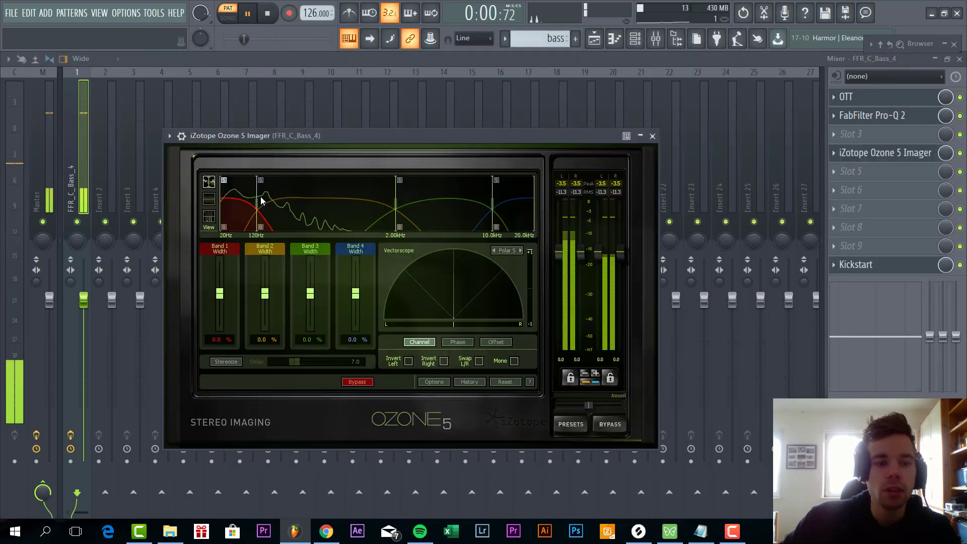
{"action": "left_click_drag", "start_coordinate": [260, 202], "coordinate": [276, 201]}
{"action": "left_click_drag", "start_coordinate": [221, 296], "coordinate": [219, 327]}
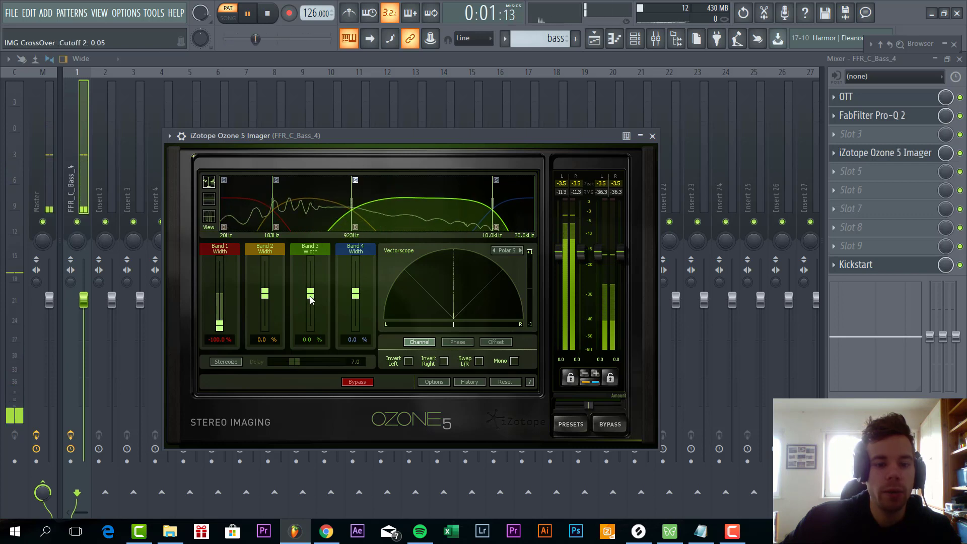
Step: Widen Band 3 to 60.9% and set its crossovers to 850 Hz and 14.8 kHz in the imager
{"action": "left_click_drag", "start_coordinate": [311, 297], "coordinate": [313, 282]}
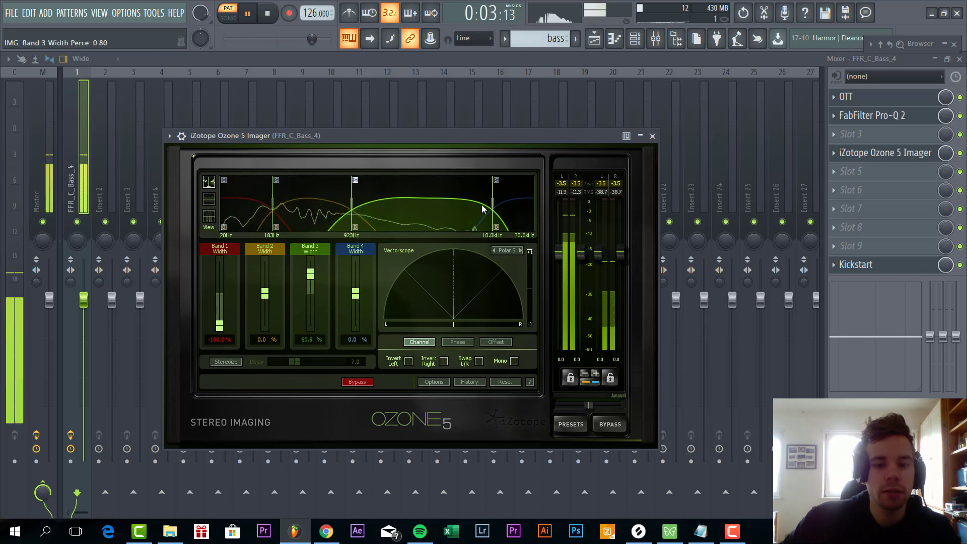
{"action": "left_click_drag", "start_coordinate": [492, 206], "coordinate": [516, 207]}
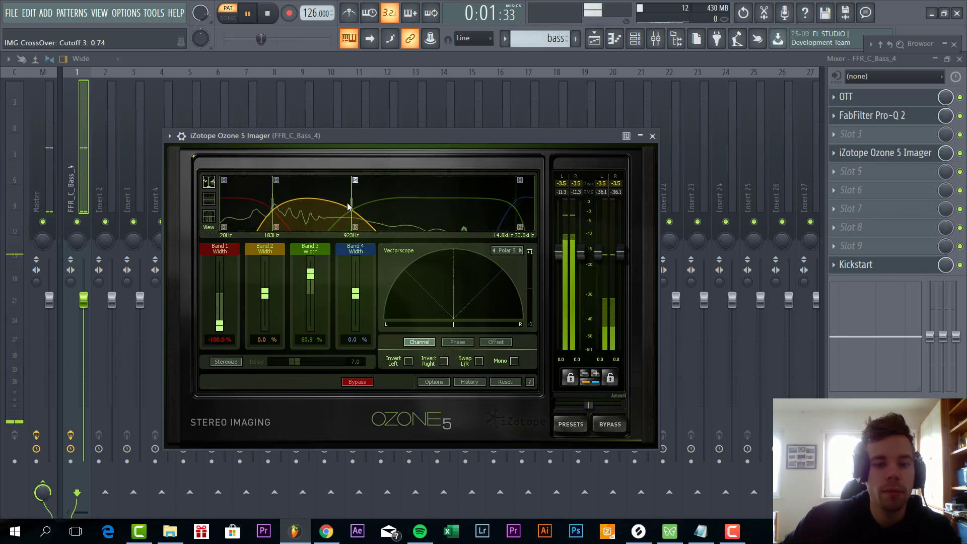
{"action": "left_click_drag", "start_coordinate": [352, 202], "coordinate": [347, 202]}
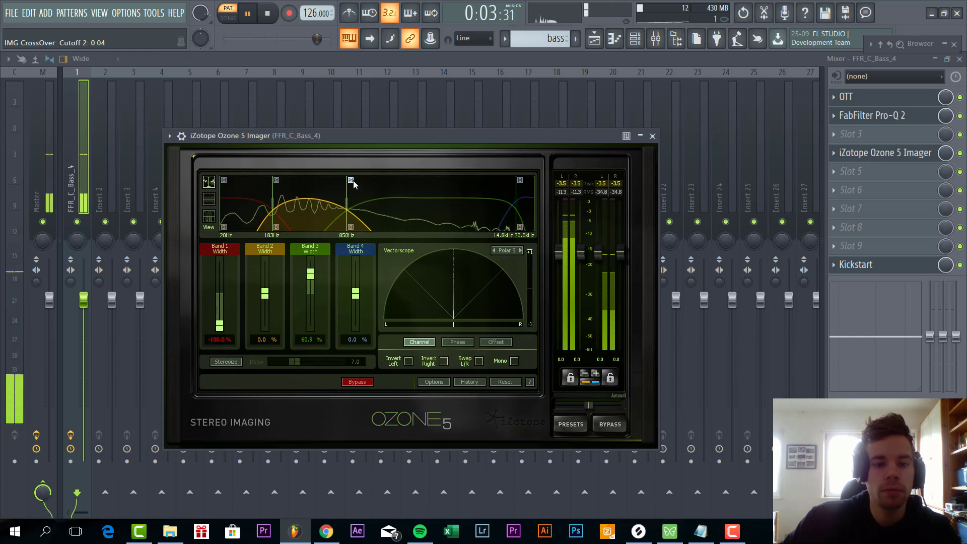
Step: Load FabFilter Pro-C 2 in slot 5 of the bass track, adjust its threshold and attack, and close the plugin window
{"action": "left_click", "coordinate": [896, 172]}
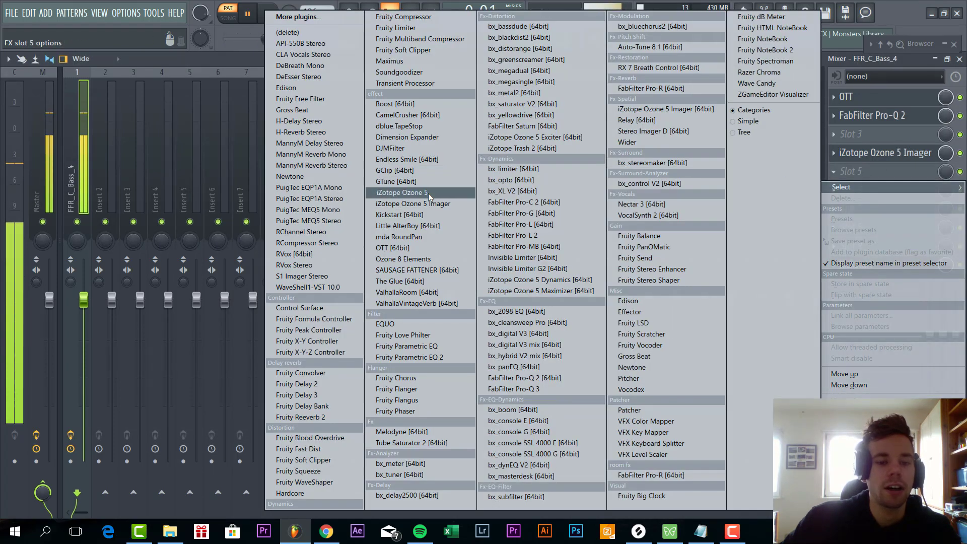
{"action": "left_click", "coordinate": [524, 202]}
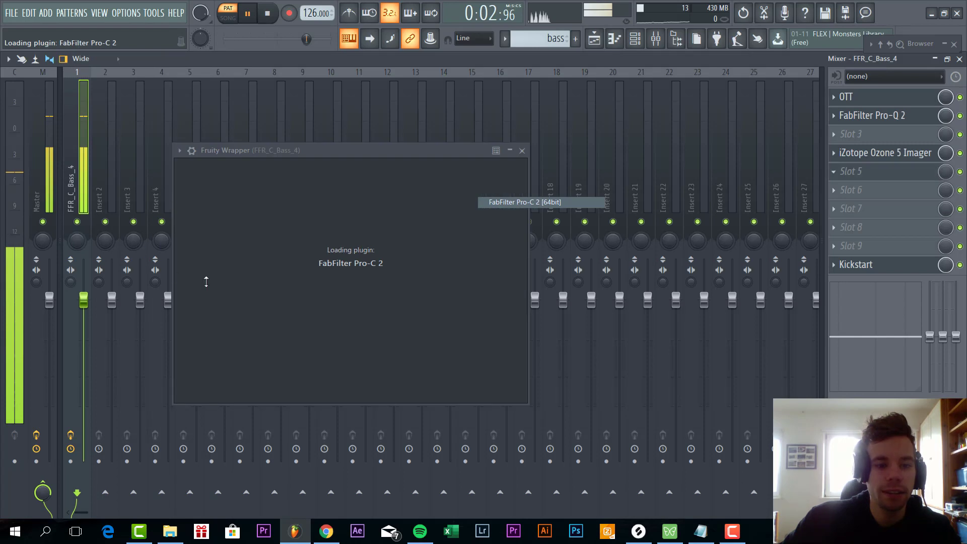
{"action": "left_click_drag", "start_coordinate": [202, 312], "coordinate": [218, 304]}
{"action": "left_click_drag", "start_coordinate": [372, 323], "coordinate": [378, 317]}
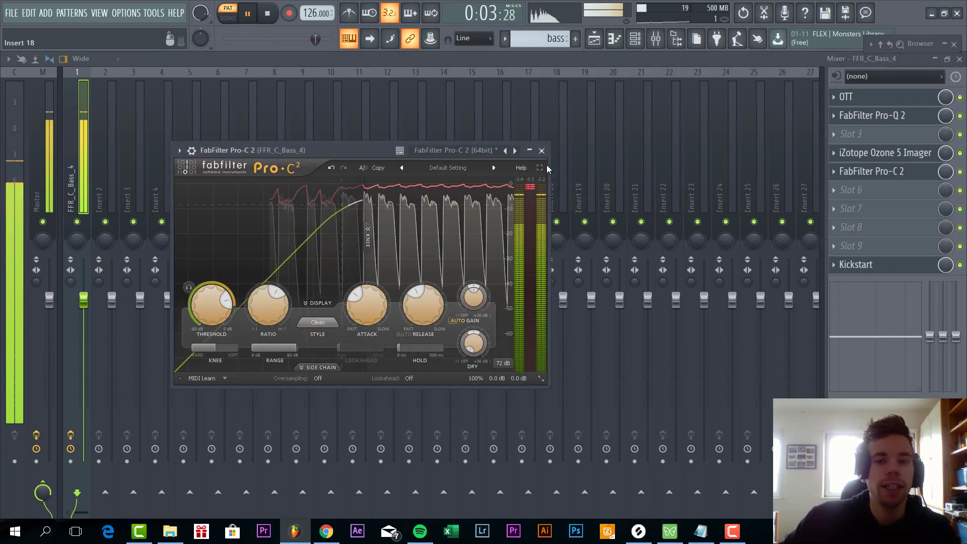
{"action": "left_click", "coordinate": [542, 150]}
Step: Open the chords pattern's M1 instrument, filter its preset browser by Piano and load a piano preset
{"action": "left_click", "coordinate": [594, 39]}
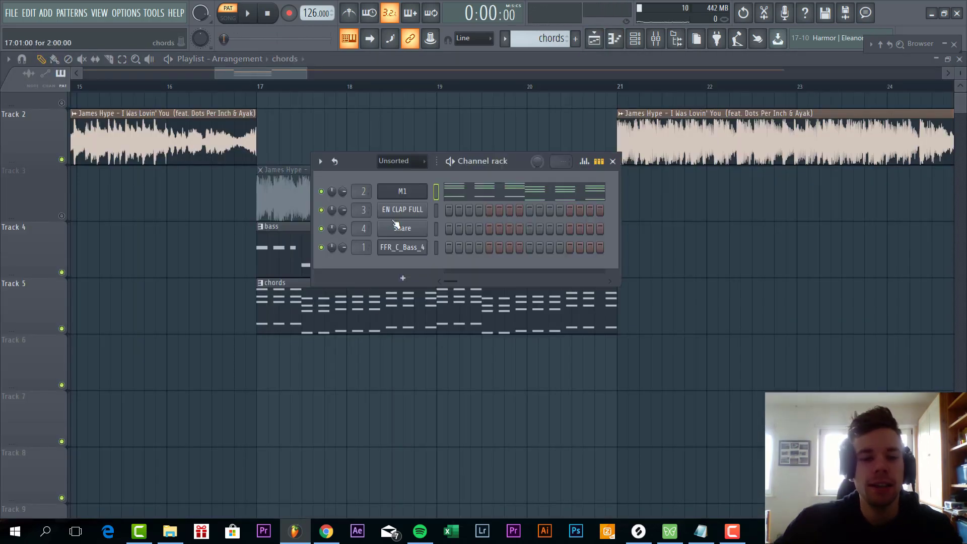
{"action": "left_click", "coordinate": [403, 193]}
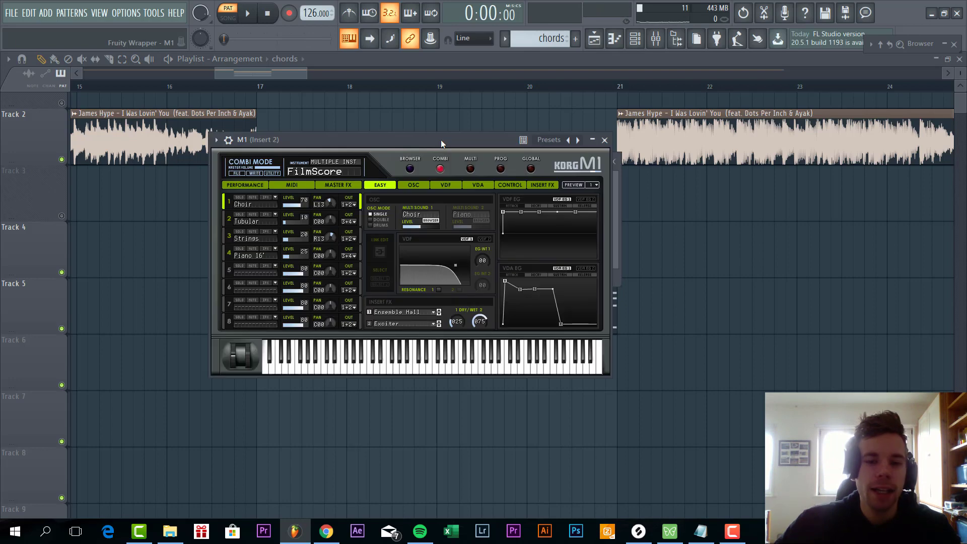
{"action": "left_click", "coordinate": [410, 169]}
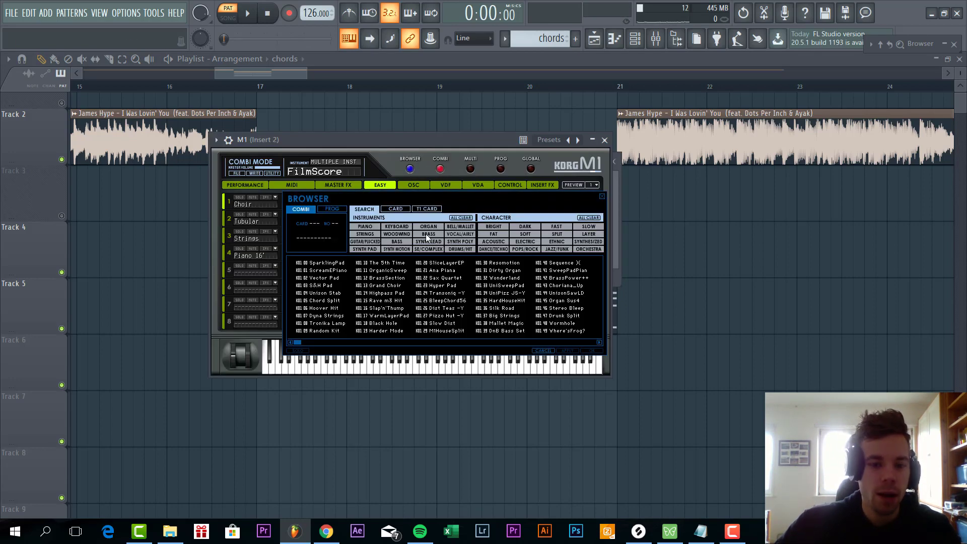
{"action": "left_click", "coordinate": [365, 226]}
{"action": "left_click", "coordinate": [443, 271]}
{"action": "left_click", "coordinate": [444, 272]}
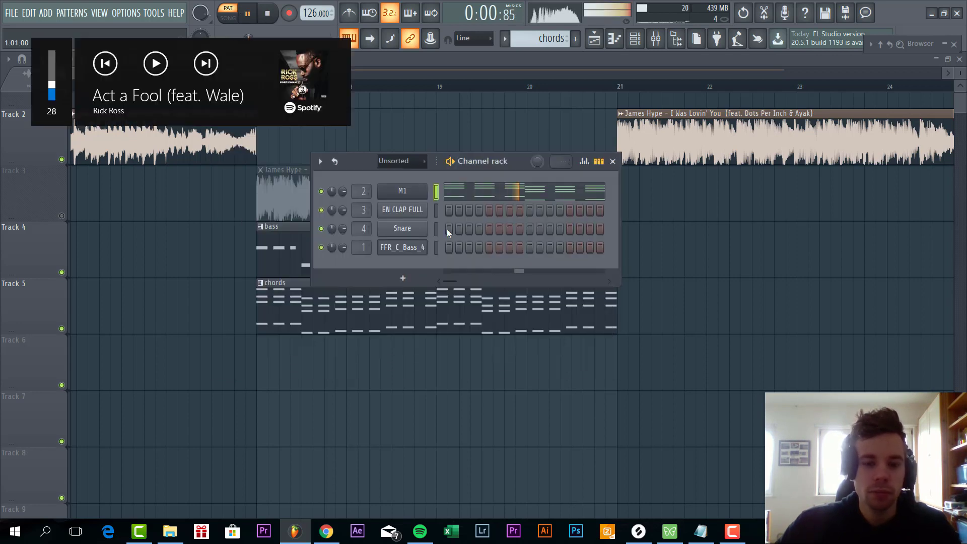
Step: On the M1 instrument's mixer track, load Kickstart in slot 10
{"action": "left_click", "coordinate": [398, 192]}
{"action": "left_click", "coordinate": [229, 140]}
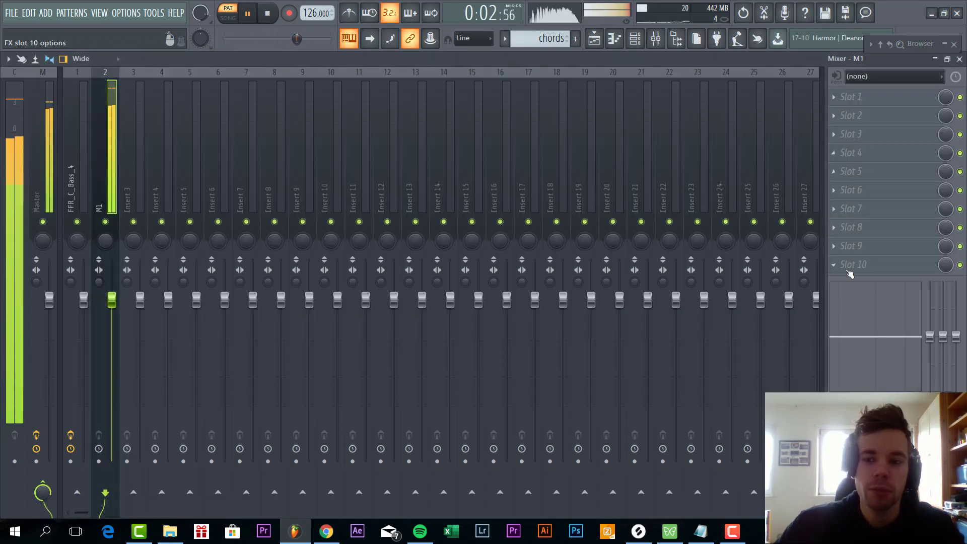
{"action": "left_click", "coordinate": [850, 272]}
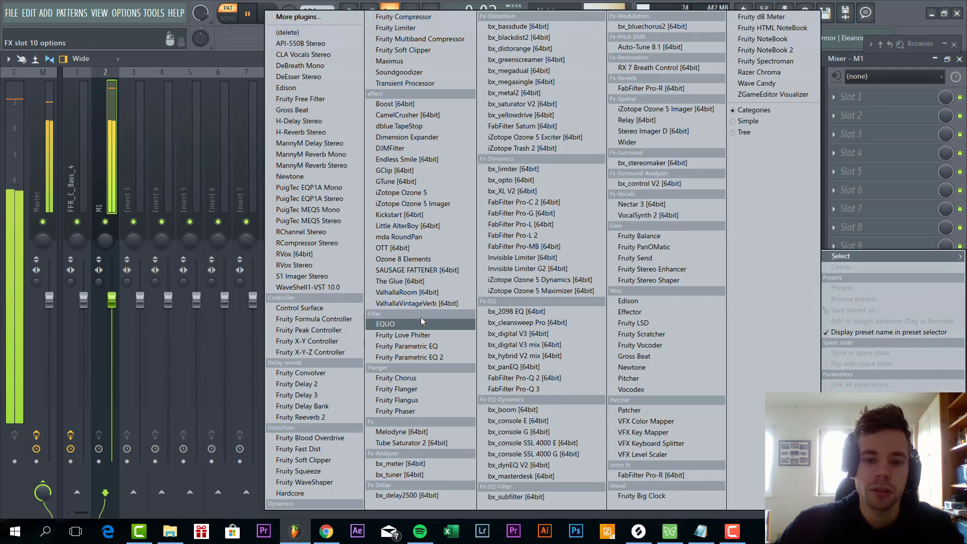
{"action": "left_click", "coordinate": [420, 267]}
Step: Load FabFilter Pro-Q 2 in slot 1 and add a bell cut of about 2.5 dB near 168 Hz
{"action": "left_click", "coordinate": [850, 94]}
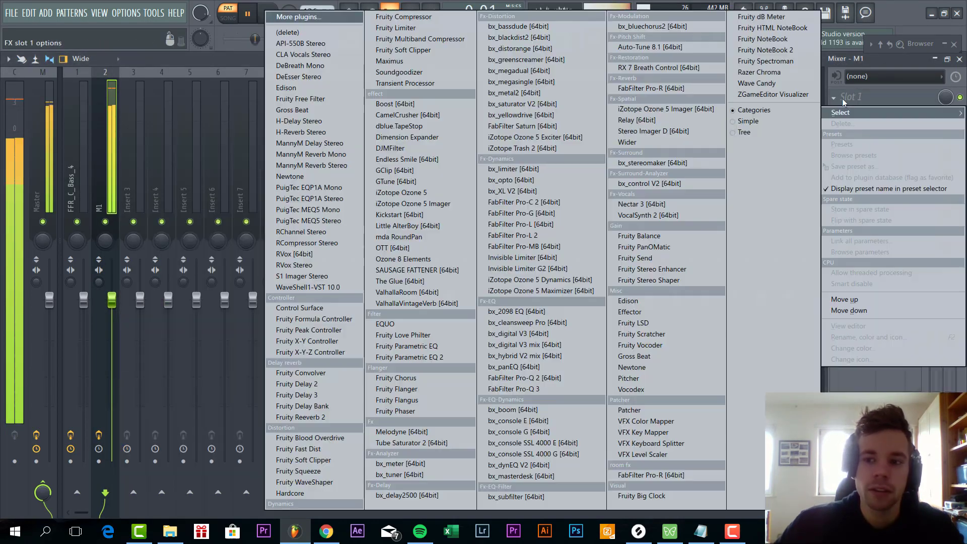
{"action": "left_click", "coordinate": [510, 379]}
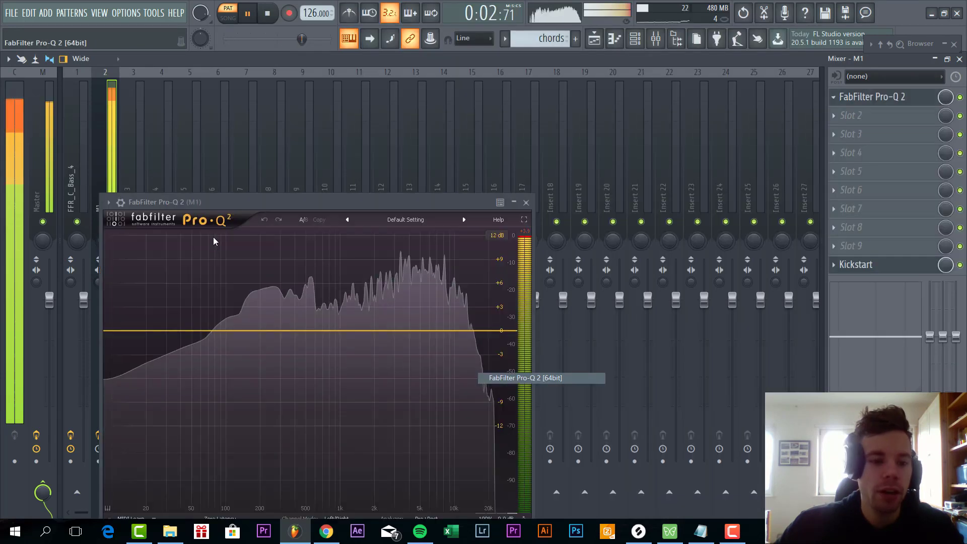
{"action": "left_click", "coordinate": [228, 334]}
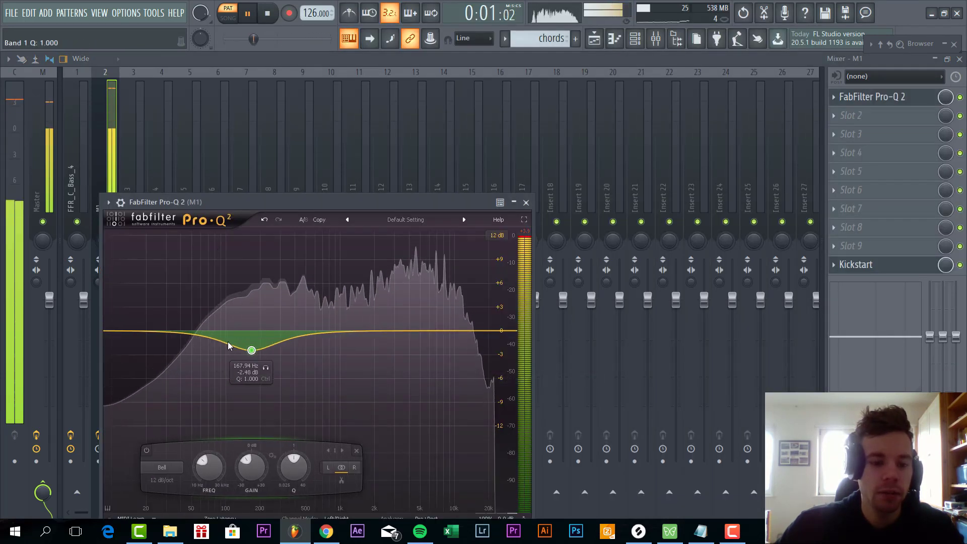
Step: Add an 18 dB/oct low cut at about 142 Hz in Pro-Q 2 and raise the high frequencies
{"action": "left_click", "coordinate": [206, 336]}
{"action": "right_click", "coordinate": [205, 336]}
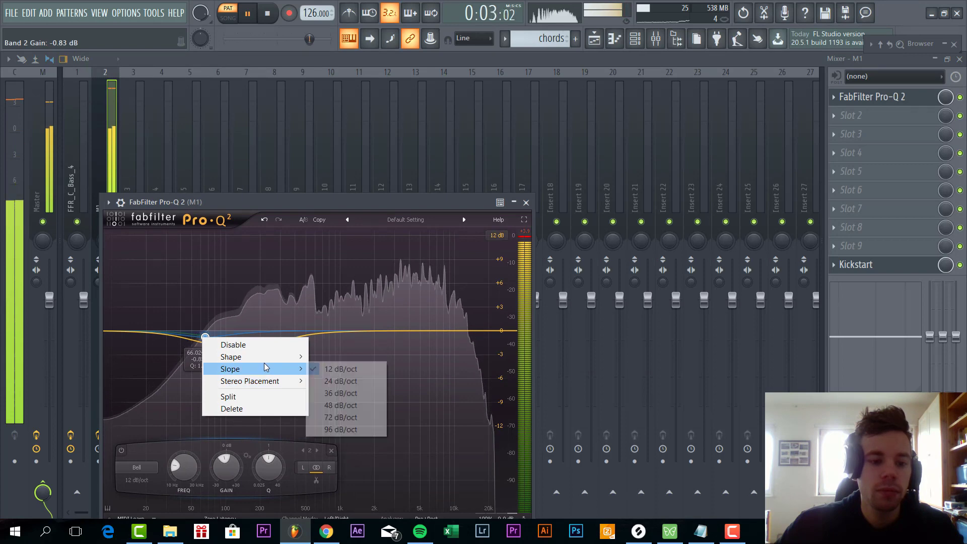
{"action": "mouse_move", "coordinate": [252, 356]}
{"action": "left_click", "coordinate": [342, 381]}
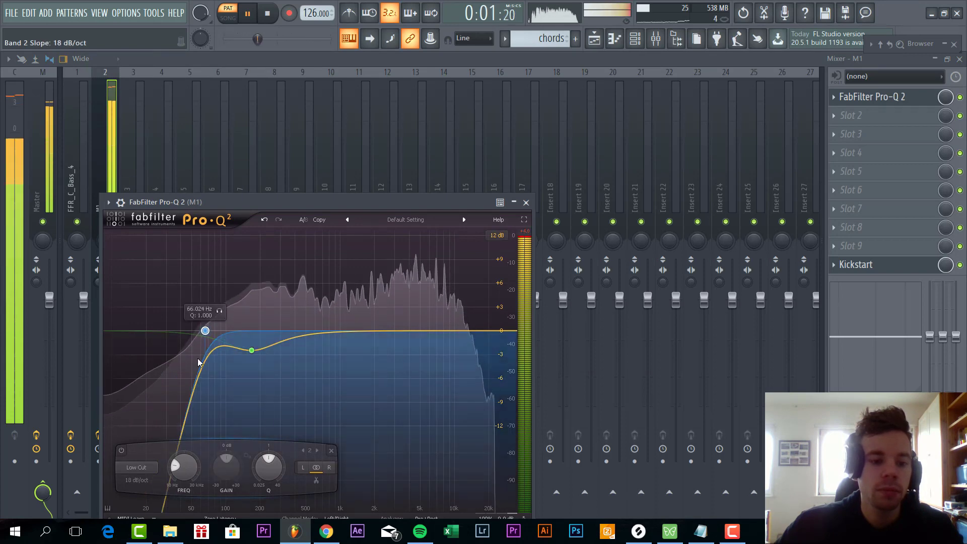
{"action": "mouse_move", "coordinate": [187, 464]}
{"action": "left_mouse_down"}
{"action": "mouse_move", "coordinate": [187, 431]}
{"action": "mouse_move", "coordinate": [188, 457]}
{"action": "left_mouse_up"}
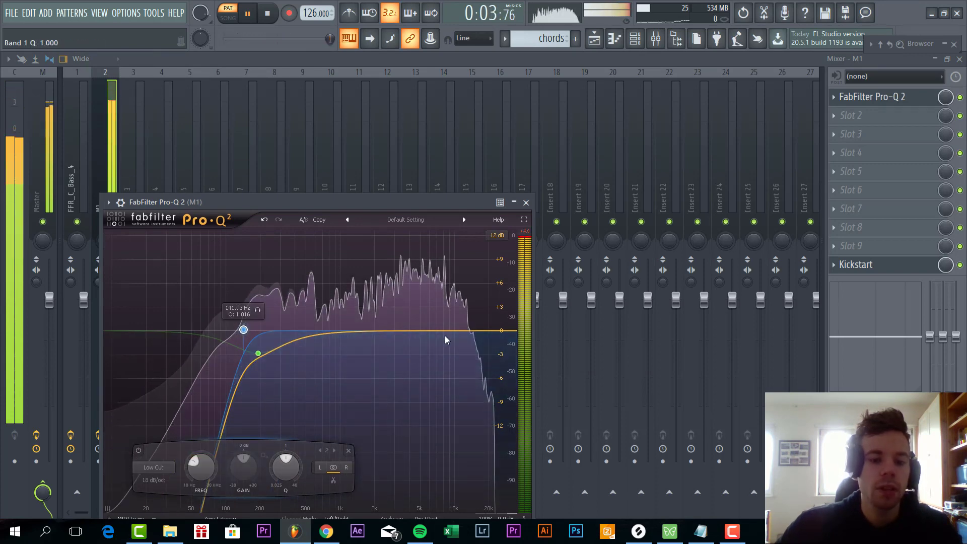
{"action": "left_click_drag", "start_coordinate": [447, 332], "coordinate": [444, 313]}
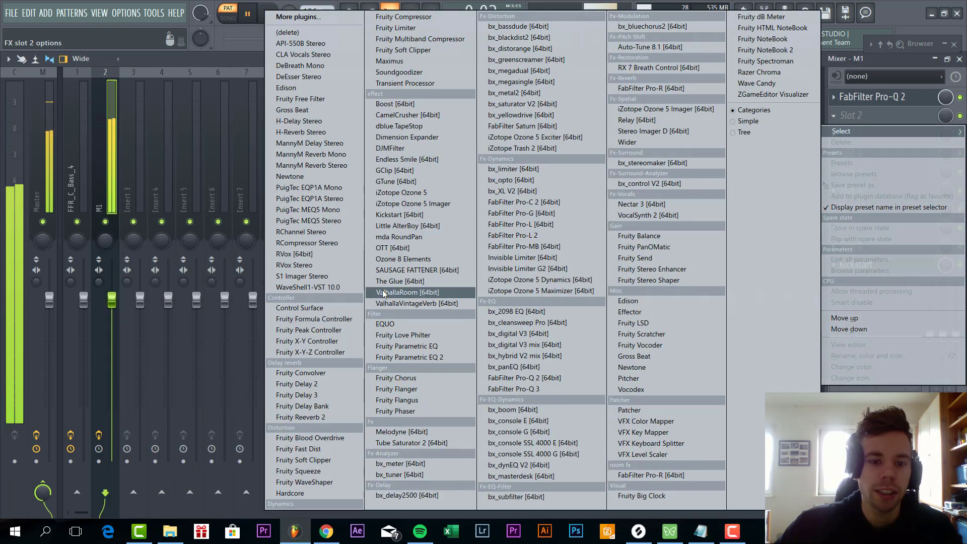
Step: Load OTT in slot 2 at 31% depth and FabFilter Pro-C 2 in slot 3 with a 25.46 ms attack
{"action": "left_click", "coordinate": [403, 248]}
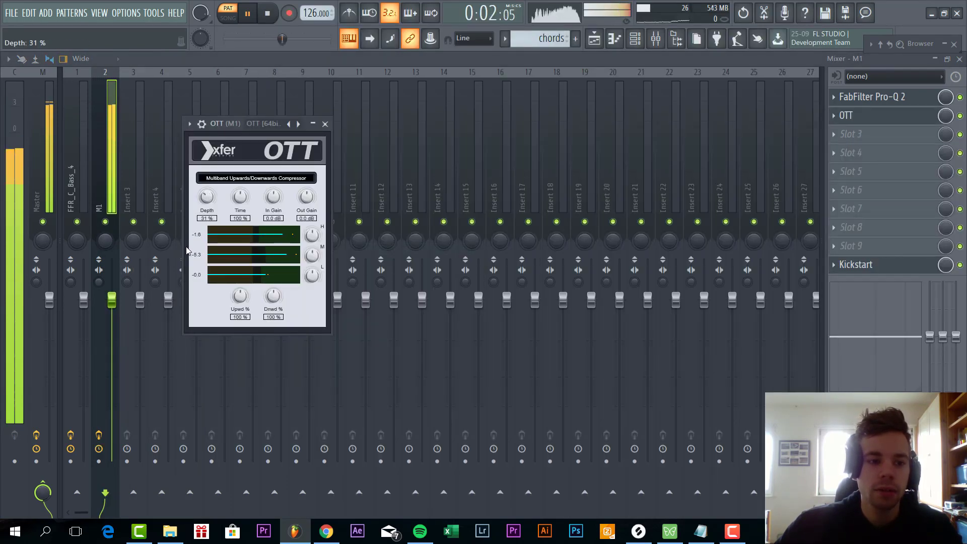
{"action": "left_click", "coordinate": [844, 135]}
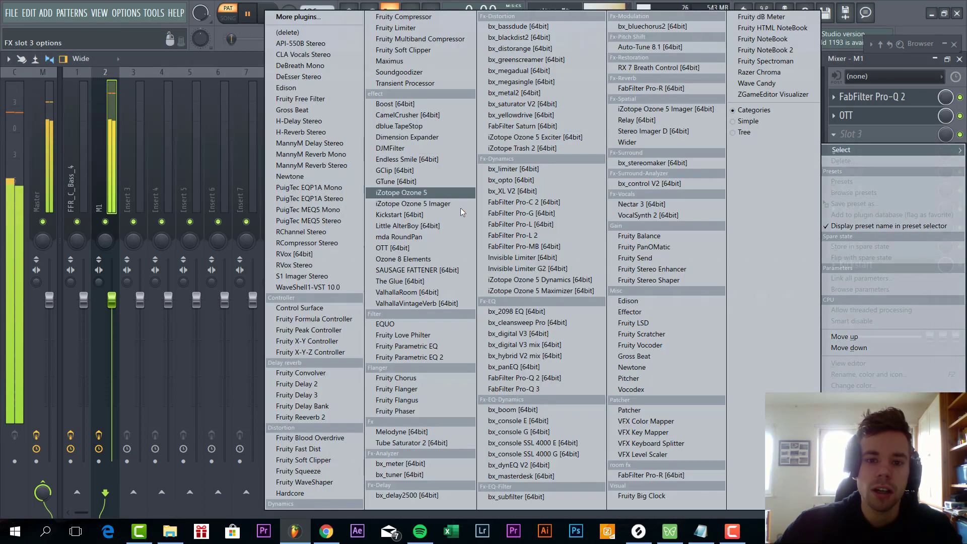
{"action": "left_click", "coordinate": [529, 202]}
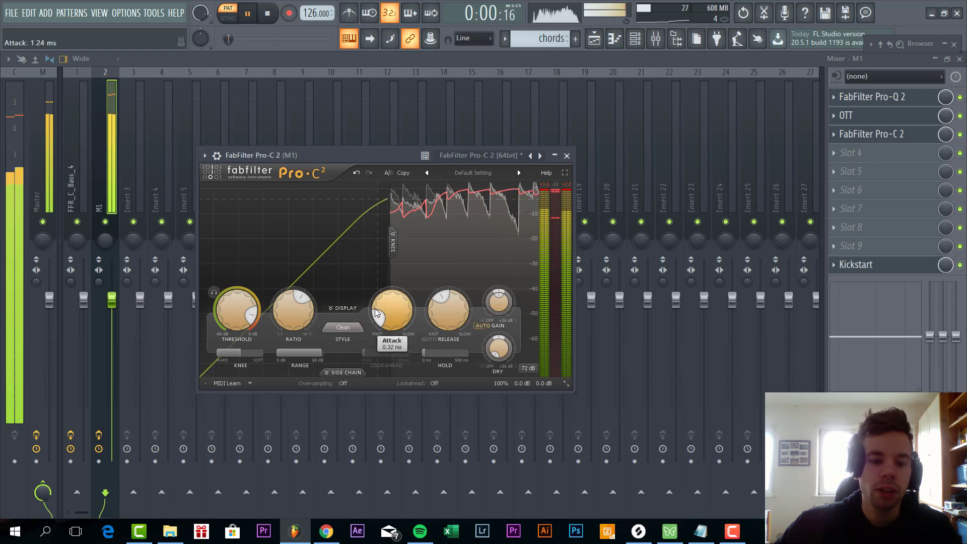
{"action": "left_click_drag", "start_coordinate": [378, 323], "coordinate": [375, 313]}
{"action": "scroll", "coordinate": [375, 312], "scroll_direction": "up", "scroll_amount": 5}
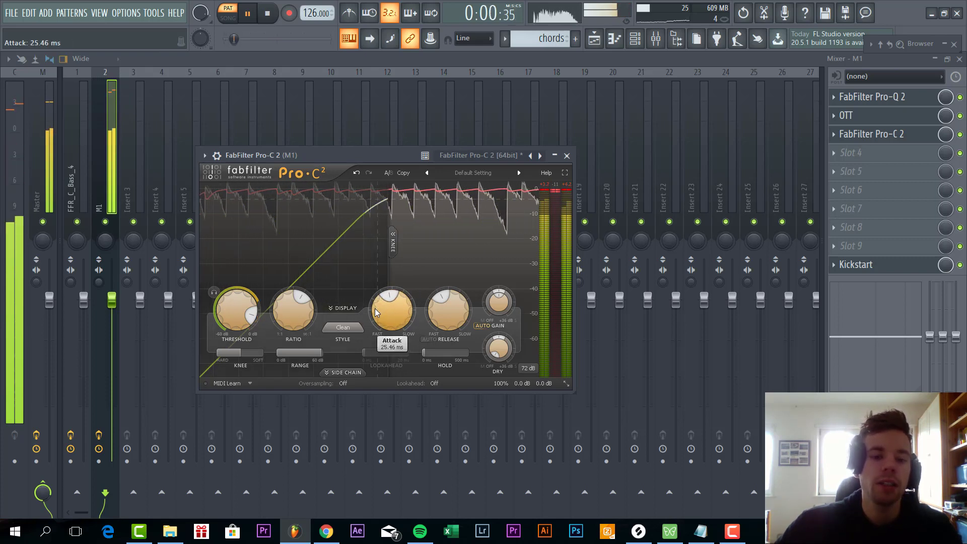
Step: Load Fruity Delay 2 in slot 5 of the M1 track with its input volume at 22%
{"action": "left_click", "coordinate": [856, 171]}
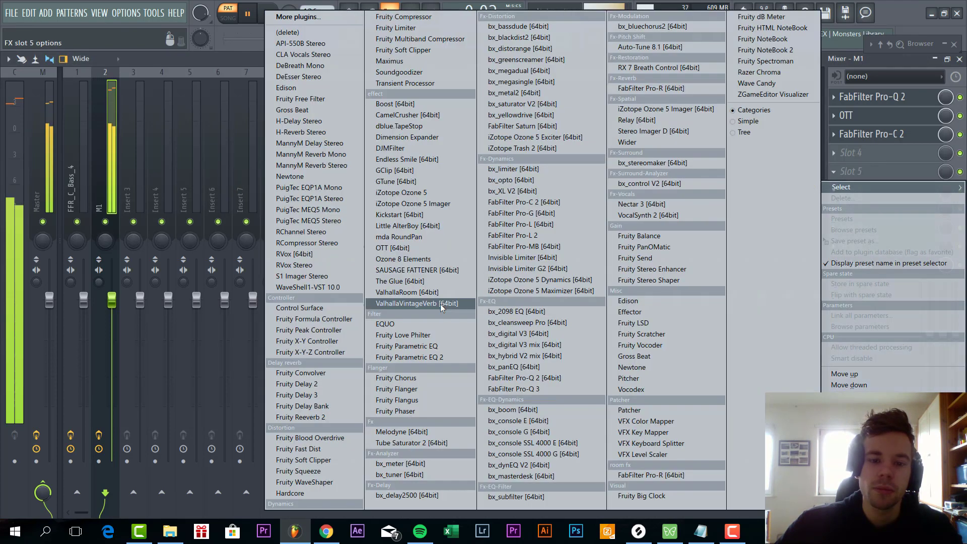
{"action": "left_click", "coordinate": [303, 387]}
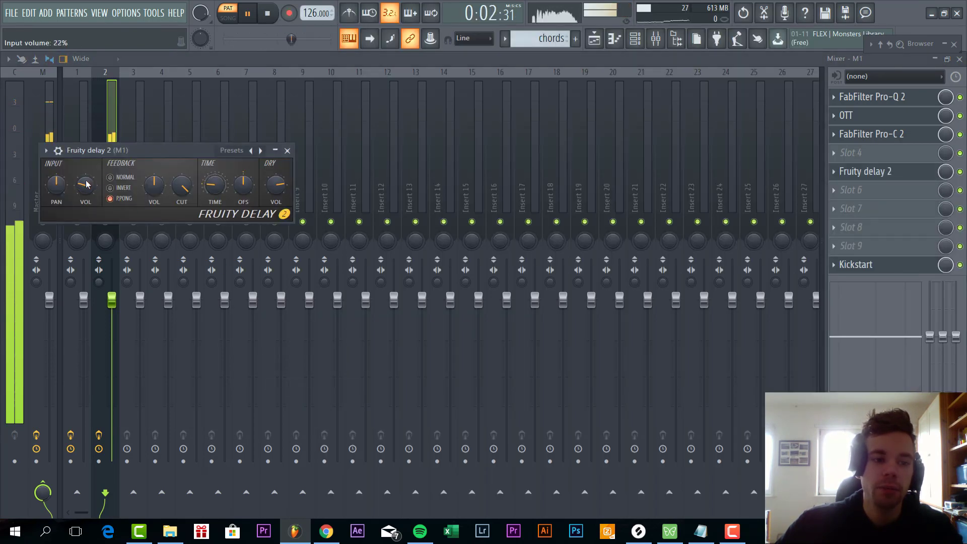
Step: Load ValhallaVintageVerb in slot 6 with mix 19.5%, decay 2.25 s and low cut 220 Hz
{"action": "left_click", "coordinate": [840, 194]}
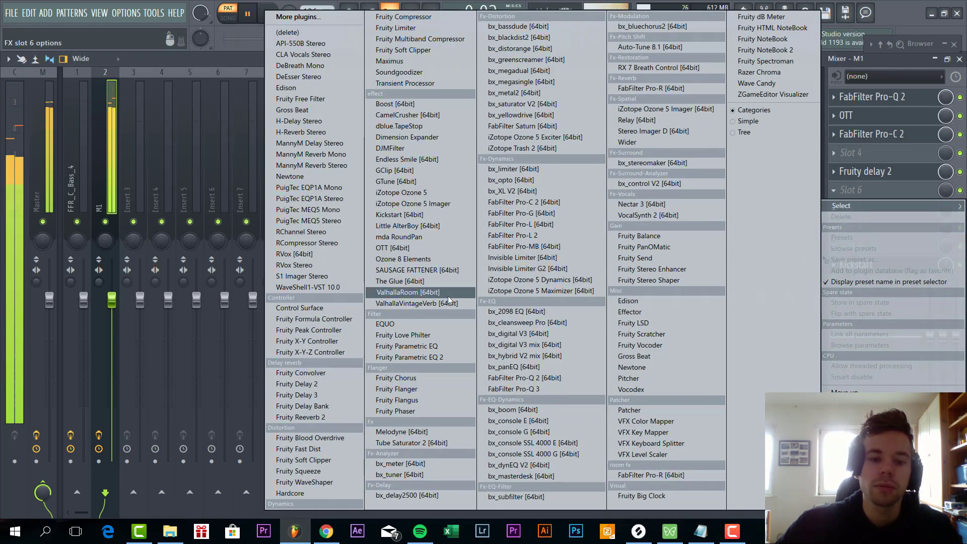
{"action": "left_click", "coordinate": [443, 303]}
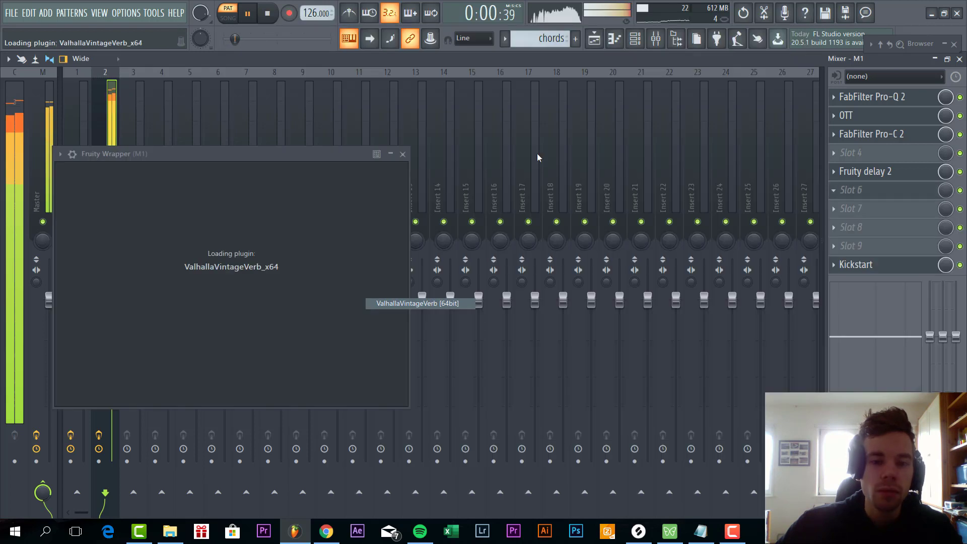
{"action": "left_click_drag", "start_coordinate": [88, 237], "coordinate": [50, 320]}
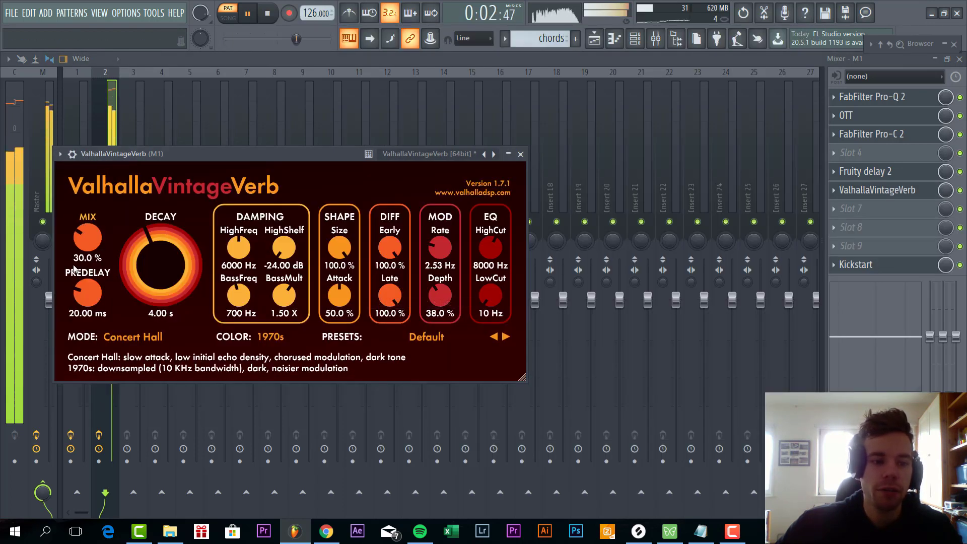
{"action": "left_click_drag", "start_coordinate": [74, 270], "coordinate": [76, 279]}
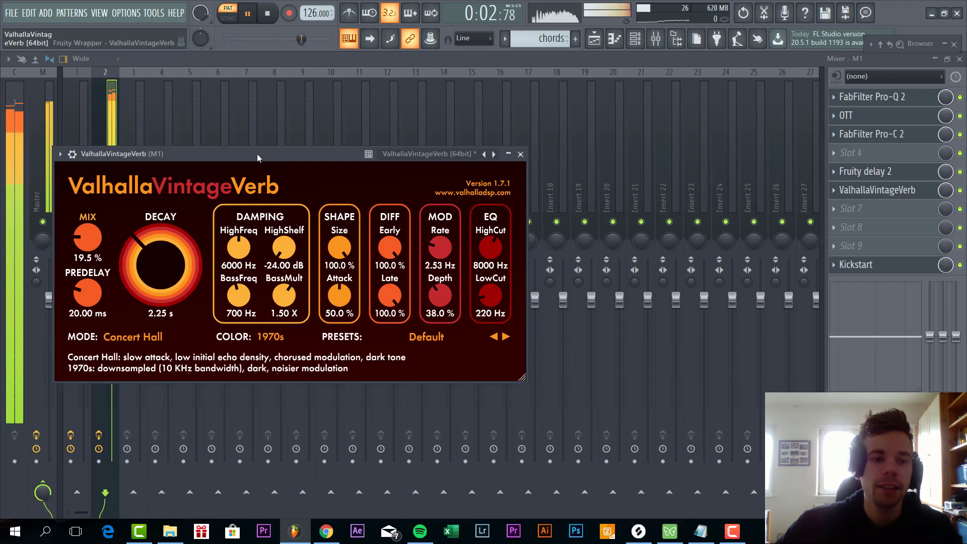
Step: Move the reverb window clear of the M1 fader, restart playback and lower the M1 track's volume to 80% (-4.8 dB)
{"action": "left_click_drag", "start_coordinate": [257, 153], "coordinate": [425, 79]}
{"action": "key", "text": "space"}
{"action": "key", "text": "space"}
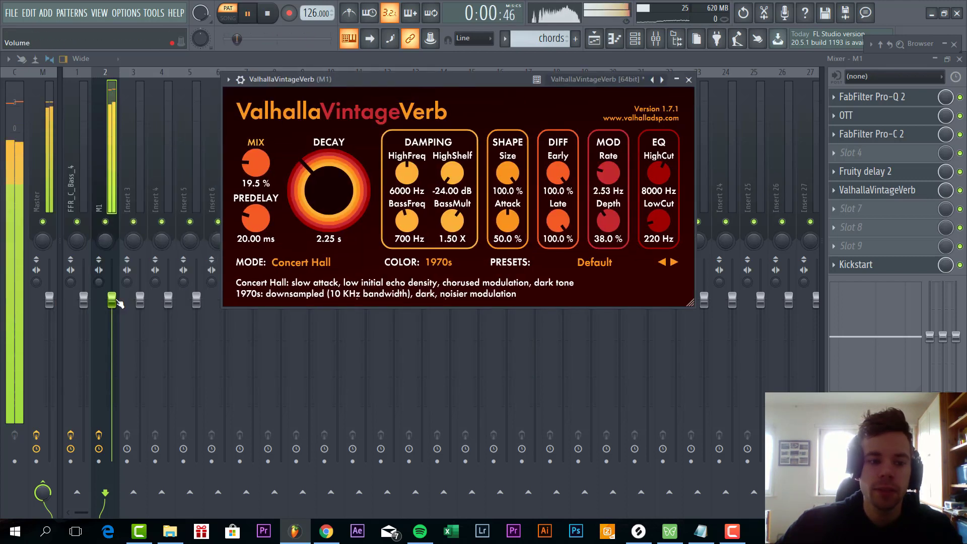
{"action": "scroll", "coordinate": [119, 303], "scroll_direction": "down", "scroll_amount": 5}
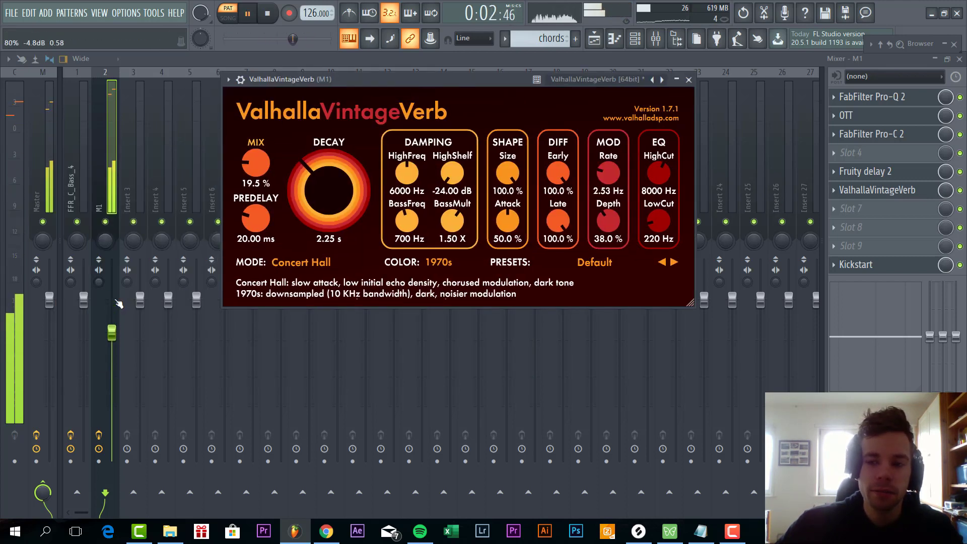